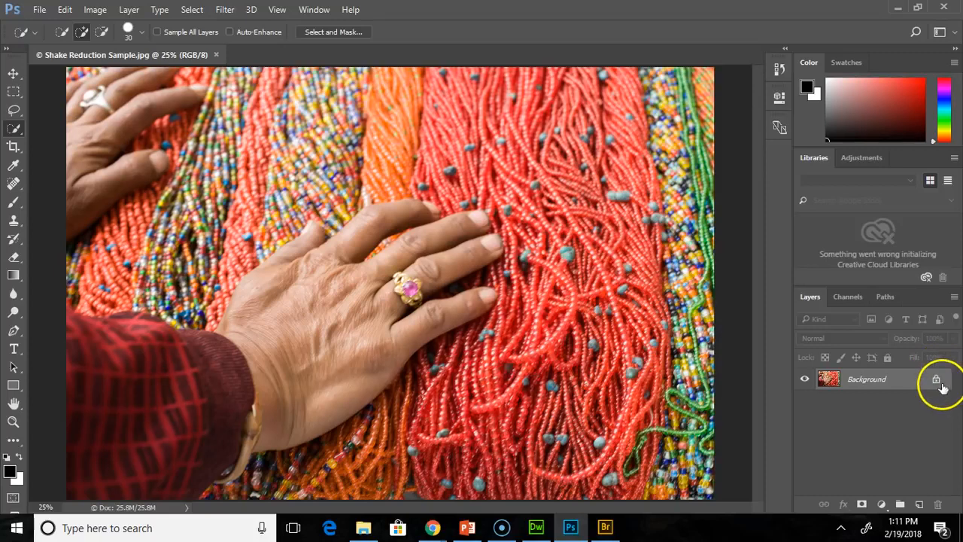
Unlock the Background layer and check the hand and ring up close before returning to the full image.
{"action": "left_click", "coordinate": [936, 380]}
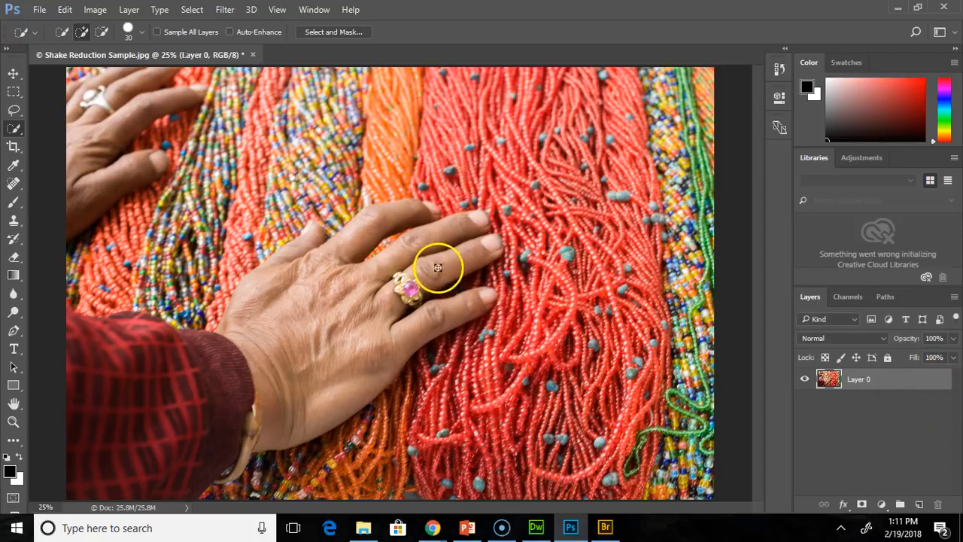
{"action": "left_click", "coordinate": [13, 421]}
{"action": "left_click_drag", "start_coordinate": [375, 256], "coordinate": [418, 290]}
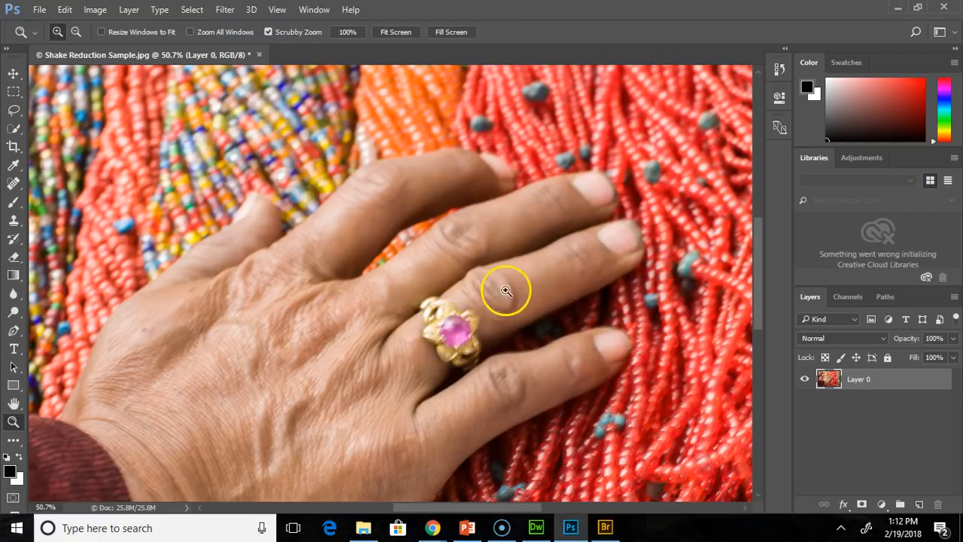
{"action": "left_click", "coordinate": [63, 383], "text": "alt"}
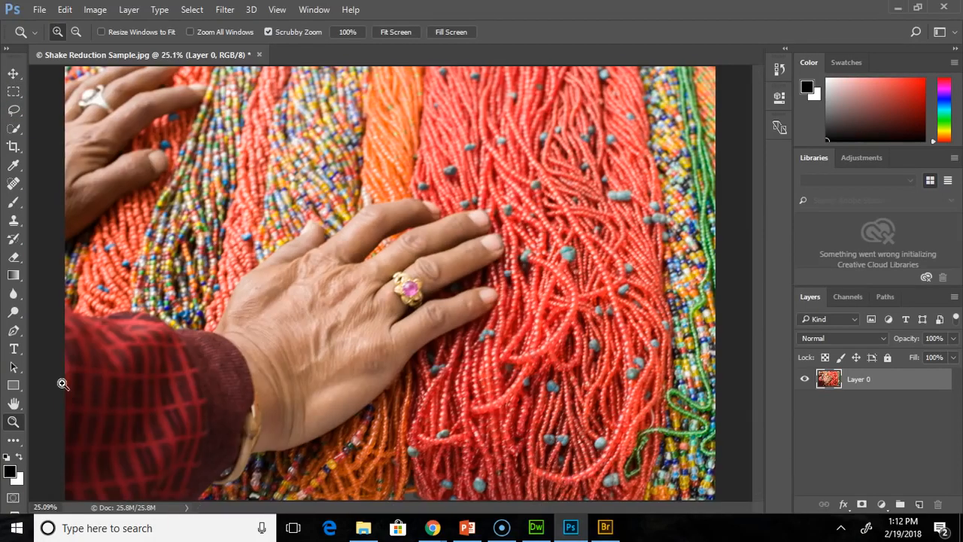
Open the Shake Reduction sharpening filter for the unlocked photo layer.
{"action": "left_click", "coordinate": [192, 9]}
{"action": "mouse_move", "coordinate": [235, 14]}
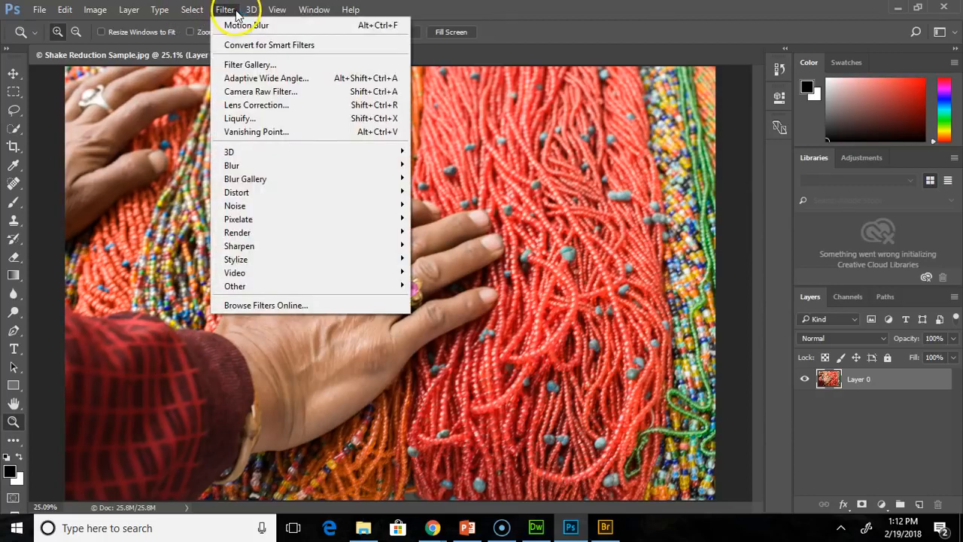
{"action": "mouse_move", "coordinate": [276, 14]}
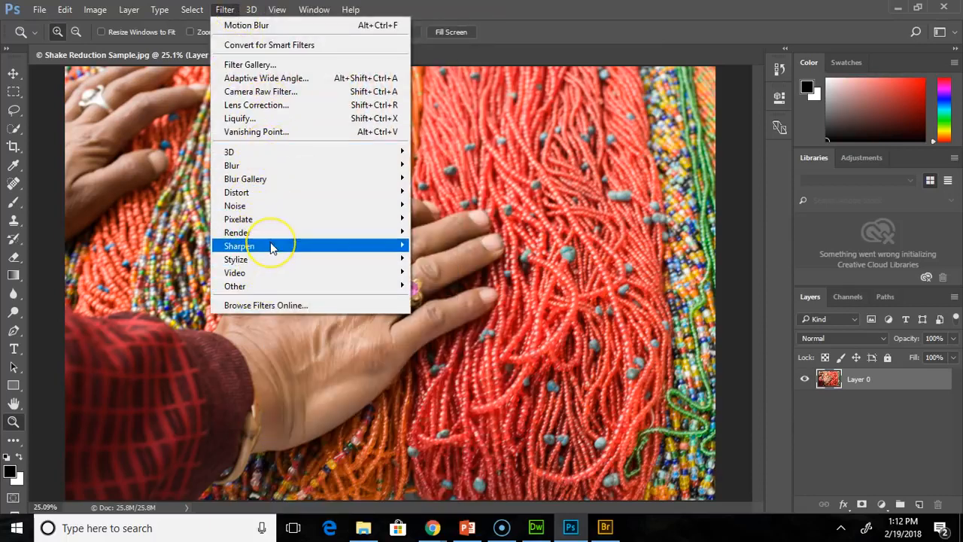
{"action": "mouse_move", "coordinate": [273, 250]}
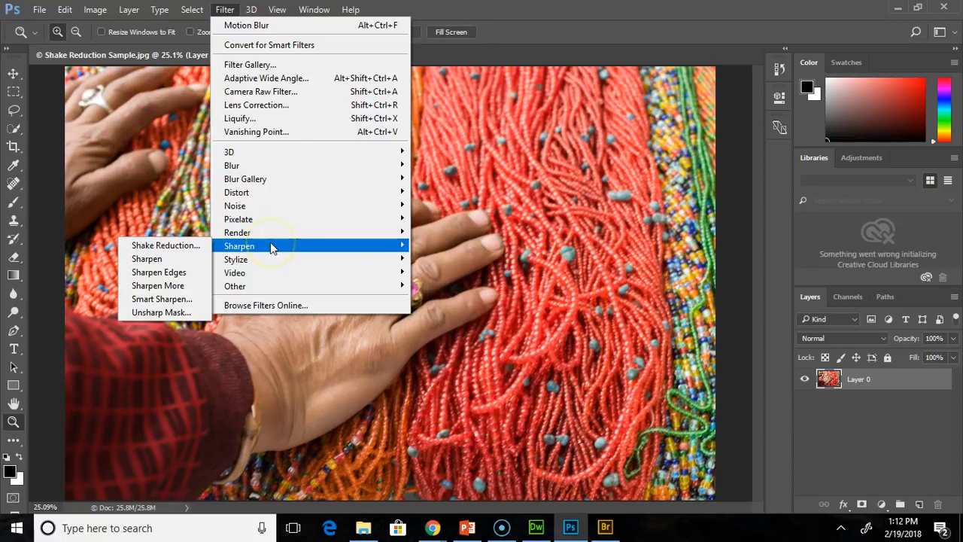
{"action": "left_click", "coordinate": [191, 246]}
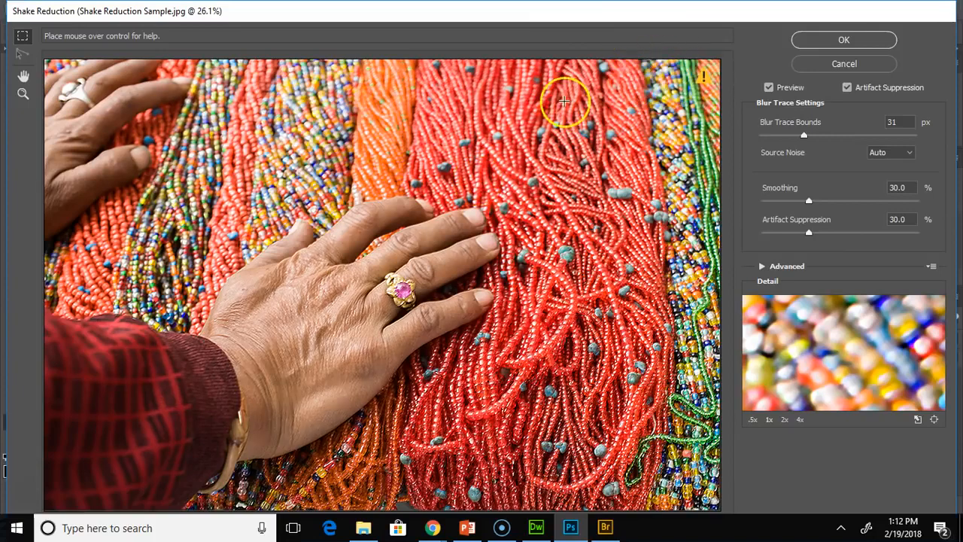
{"action": "mouse_move", "coordinate": [706, 78]}
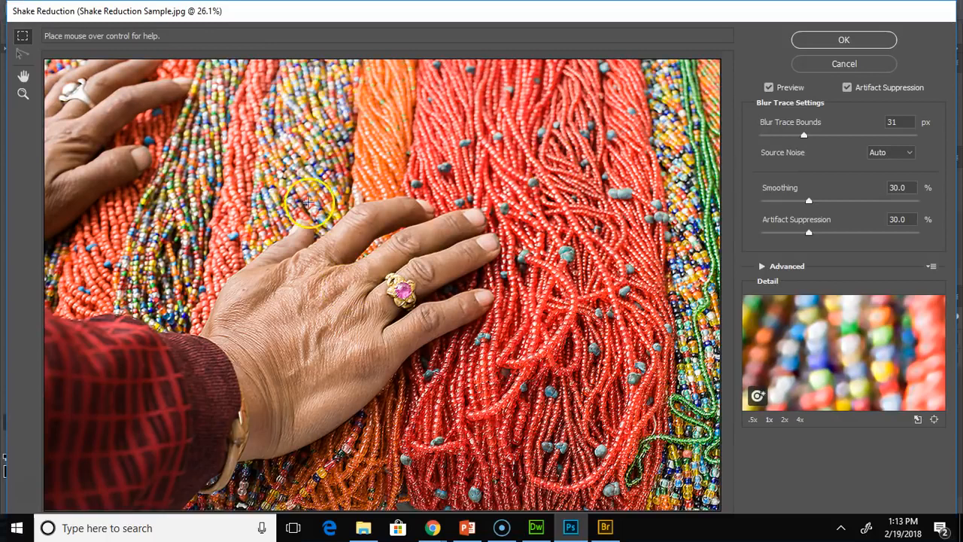
Examine the filtered beads and hand up close, and show the back of the hand in the detail preview.
{"action": "left_click", "coordinate": [21, 95]}
{"action": "left_click_drag", "start_coordinate": [238, 108], "coordinate": [365, 226]}
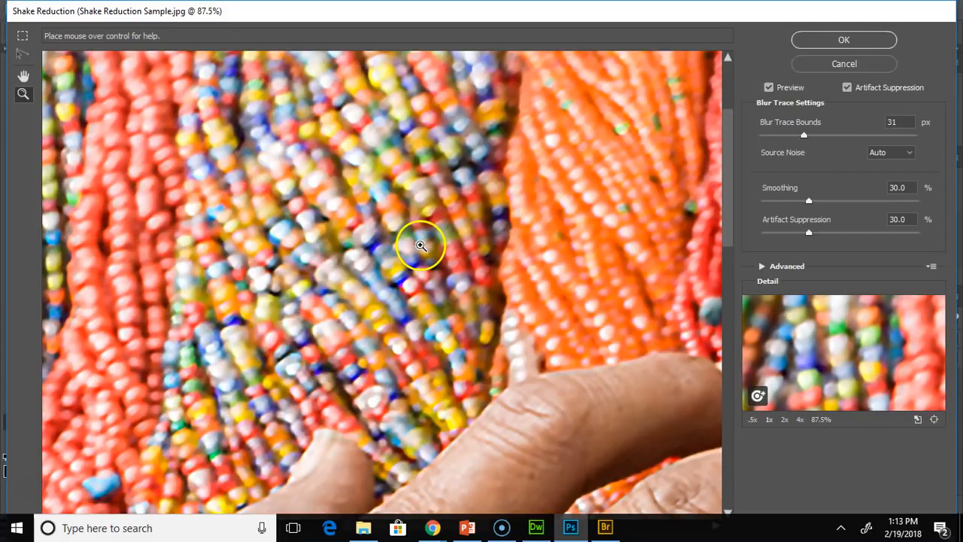
{"action": "scroll", "coordinate": [567, 252], "scroll_direction": "down", "scroll_amount": 3}
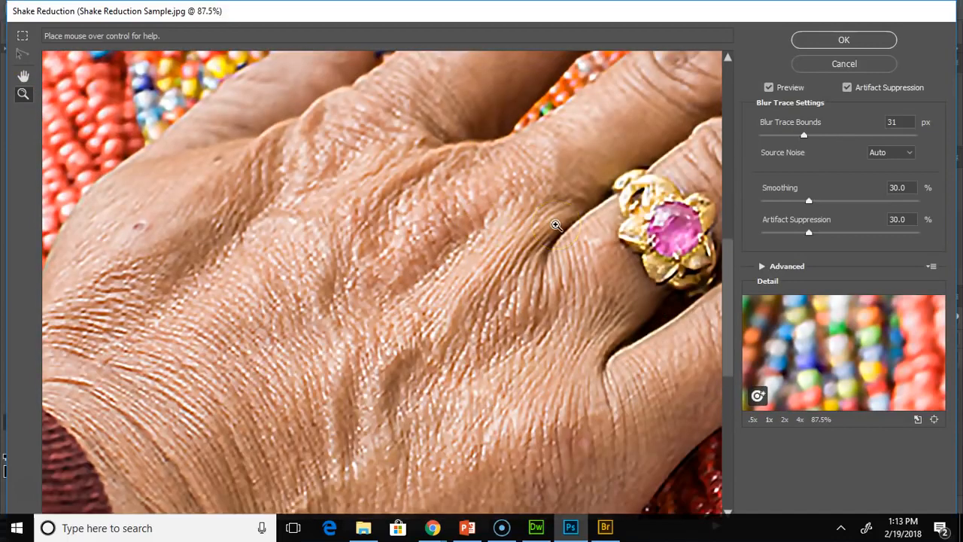
{"action": "key", "text": "ctrl+0"}
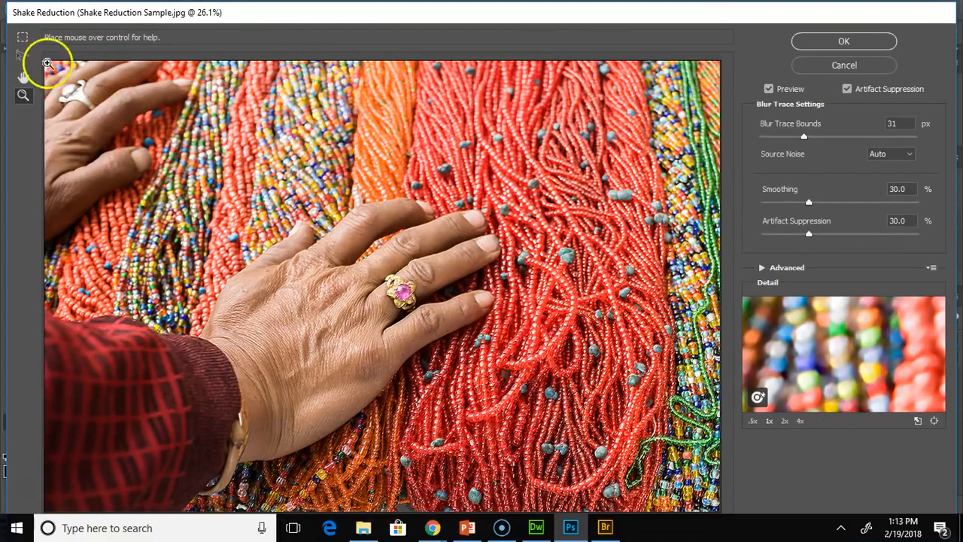
{"action": "left_click", "coordinate": [23, 37]}
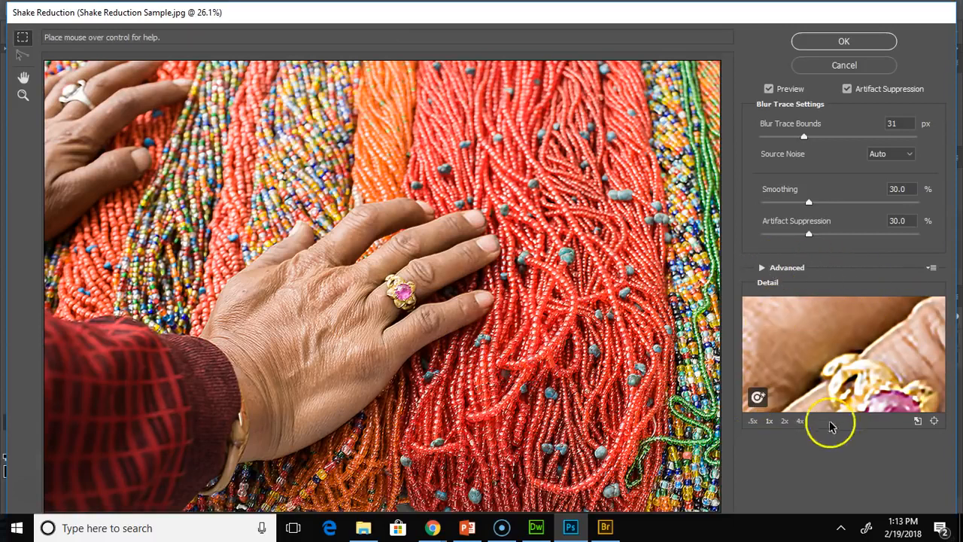
{"action": "left_click", "coordinate": [331, 311]}
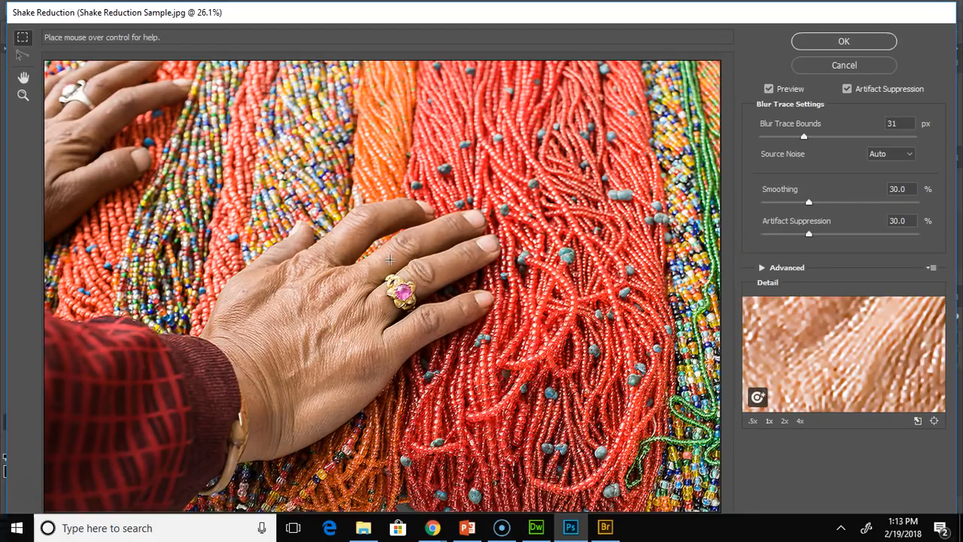
Show the advanced blur trace settings and move the blur estimation region from the multicoloured beads onto the ring.
{"action": "left_click", "coordinate": [762, 267]}
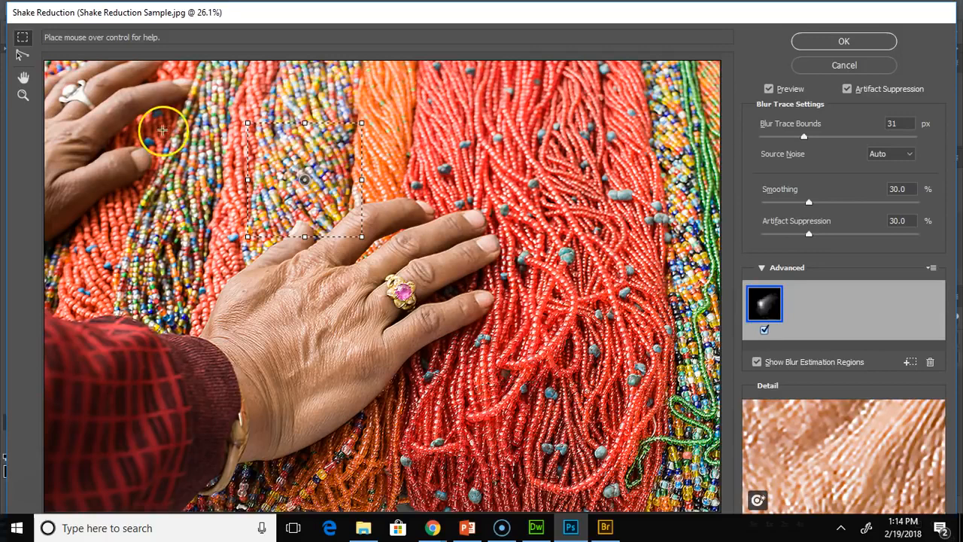
{"action": "left_click", "coordinate": [25, 79]}
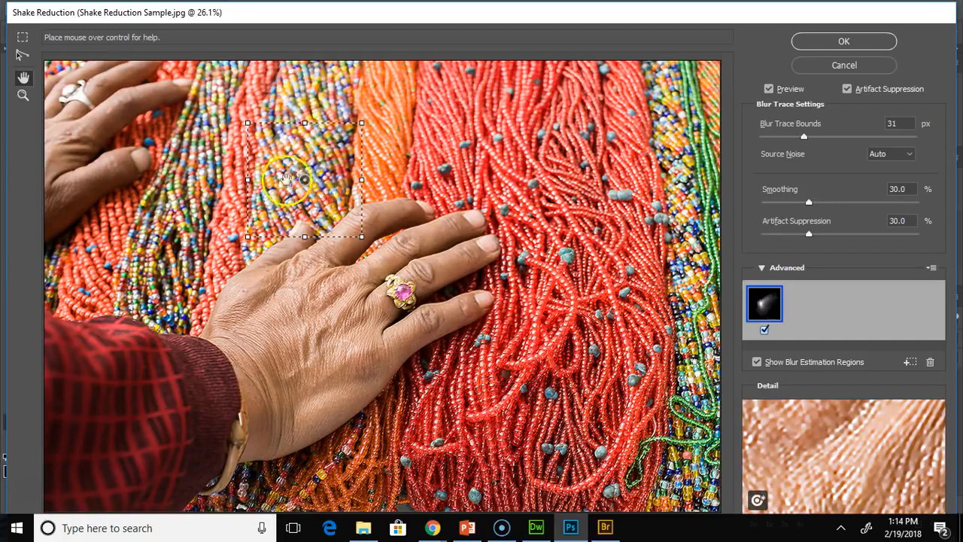
{"action": "left_click_drag", "start_coordinate": [307, 180], "coordinate": [416, 307]}
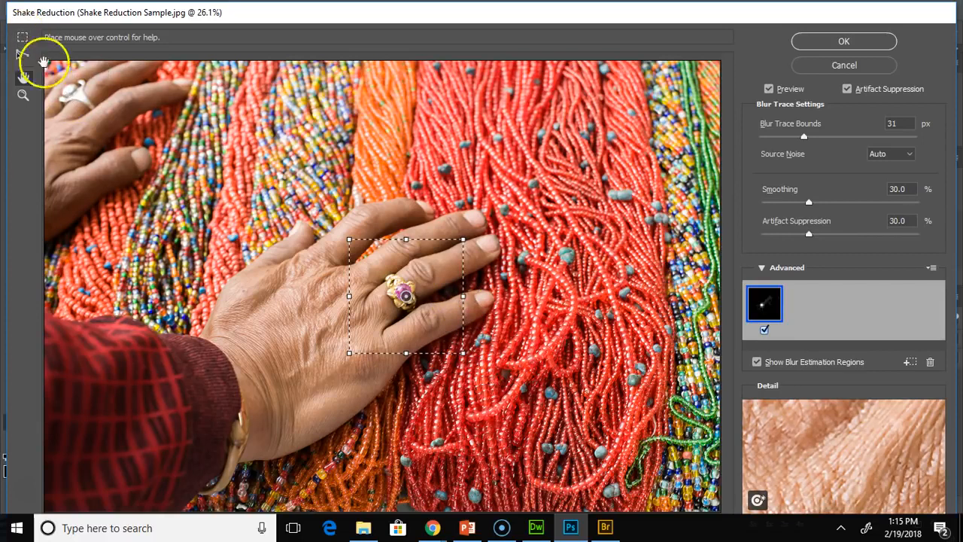
Add three more blur estimation regions over the beads, two between the hands and one on the red strands beyond the fingertips.
{"action": "left_click", "coordinate": [910, 363]}
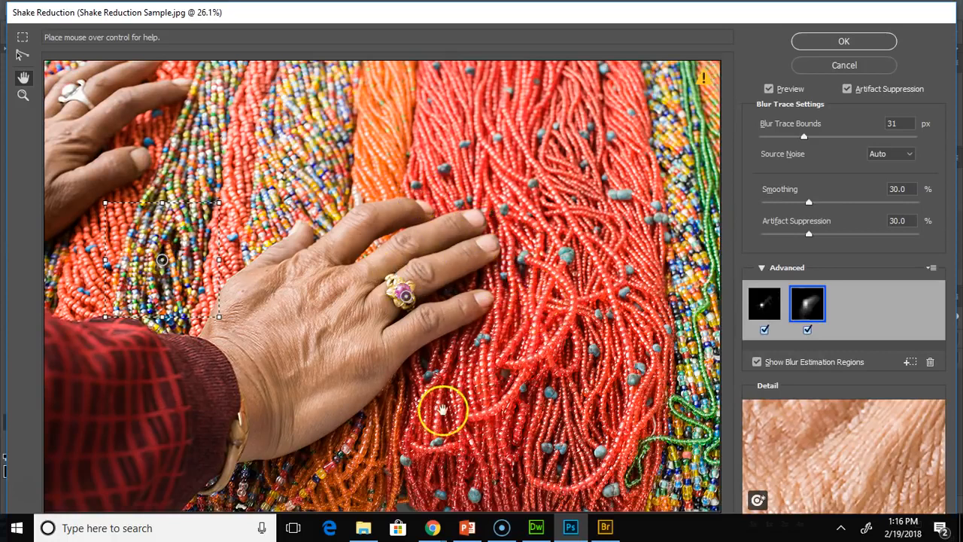
{"action": "left_click", "coordinate": [910, 363]}
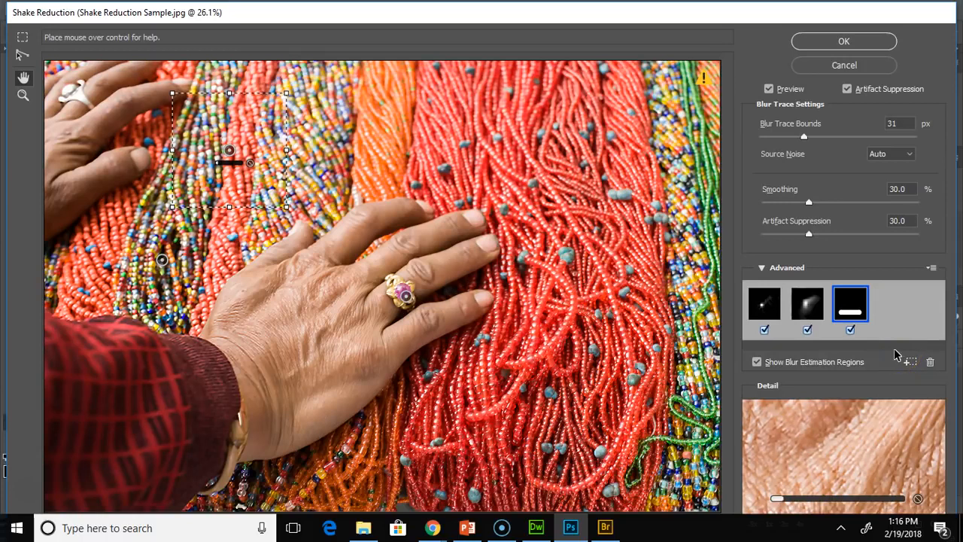
{"action": "left_click", "coordinate": [224, 169]}
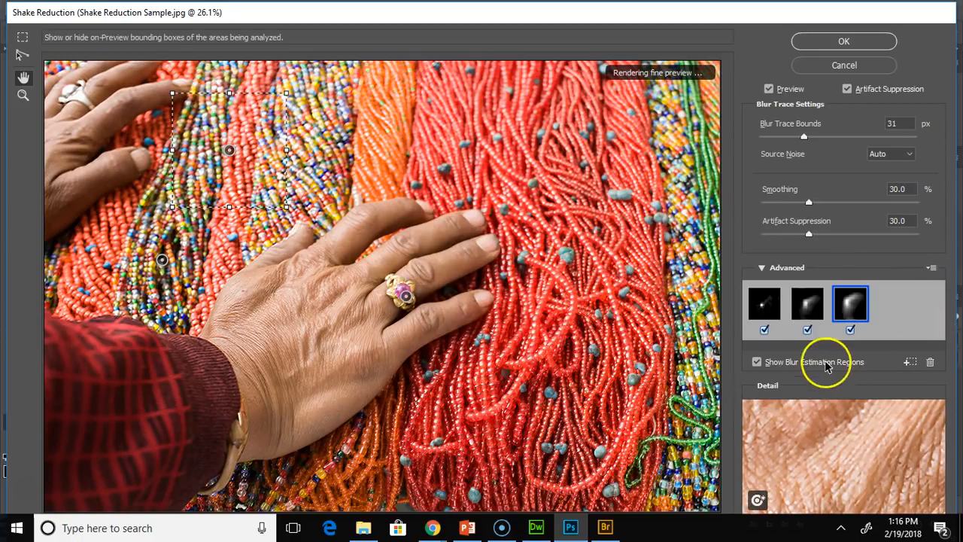
{"action": "left_click", "coordinate": [910, 363]}
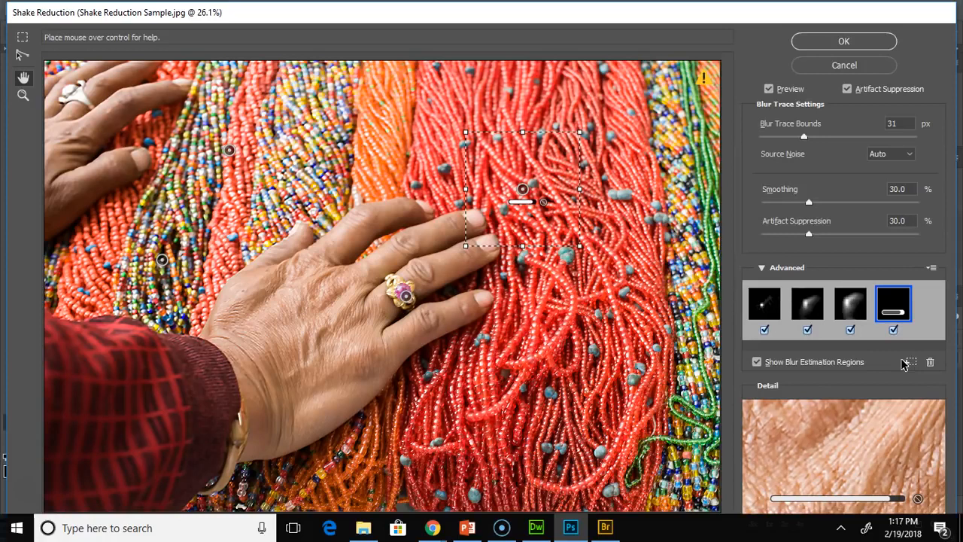
{"action": "left_click", "coordinate": [527, 293]}
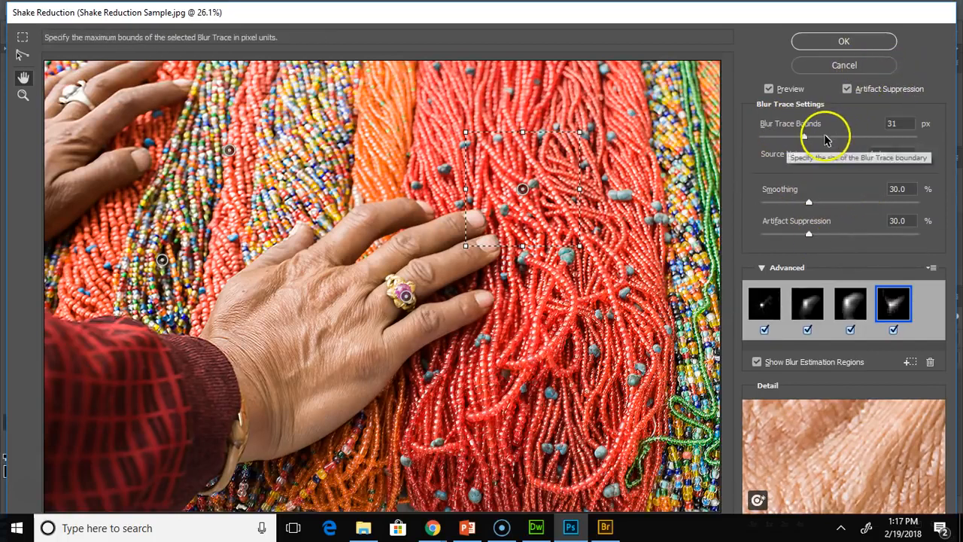
Set Blur Trace Bounds to 45 px for the fourth trace and 34 px for the third, Artifact Suppression 20%, Smoothing 32.7%, and apply the filter.
{"action": "left_click_drag", "start_coordinate": [804, 138], "coordinate": [834, 136]}
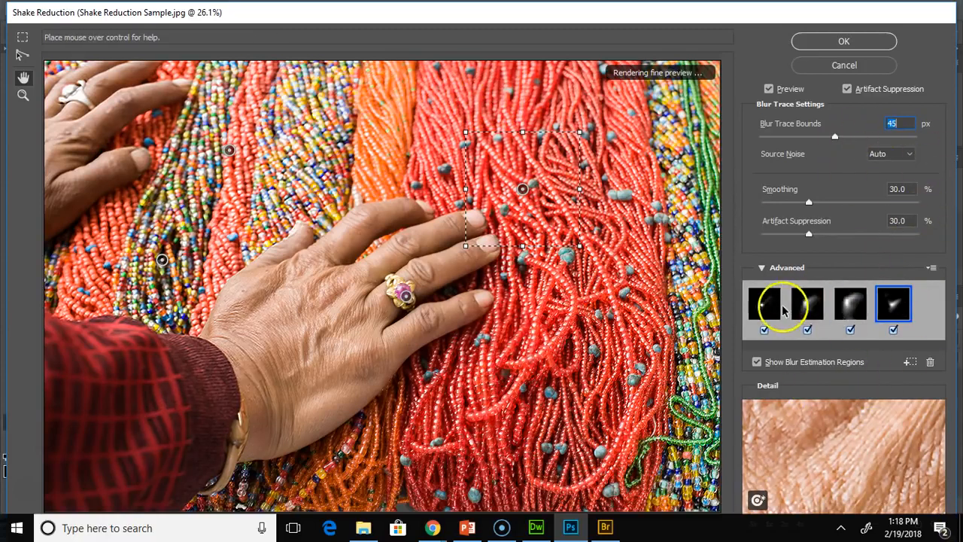
{"action": "left_click", "coordinate": [856, 315]}
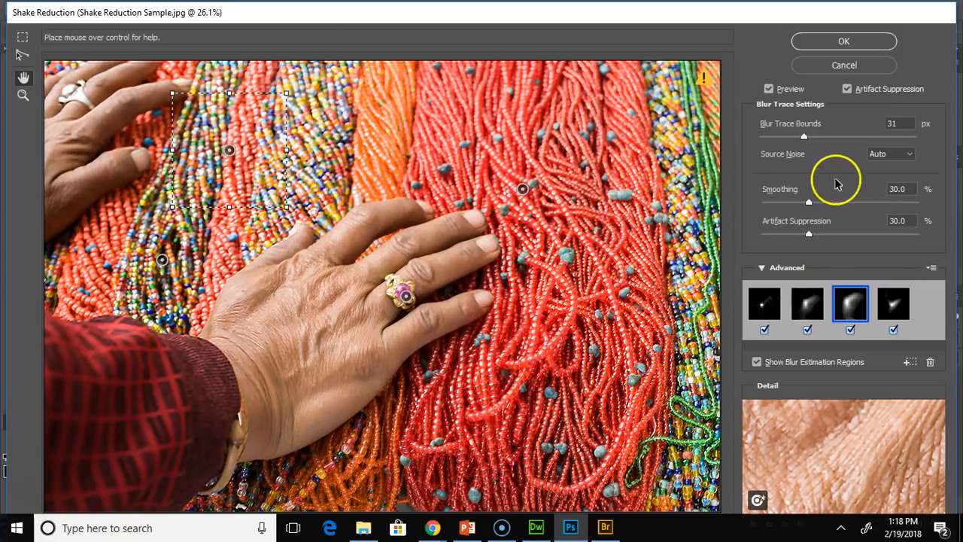
{"action": "left_click_drag", "start_coordinate": [811, 241], "coordinate": [804, 236]}
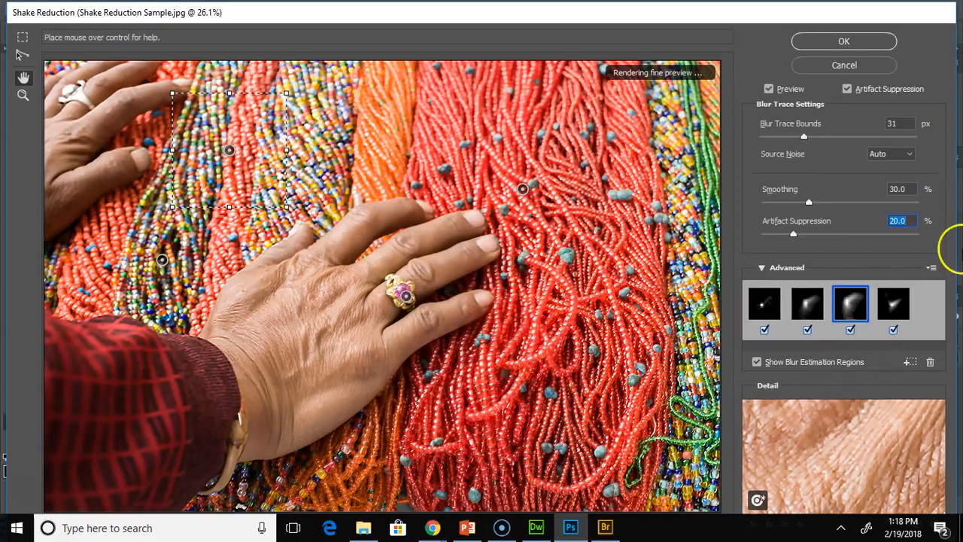
{"action": "left_click_drag", "start_coordinate": [809, 202], "coordinate": [812, 201]}
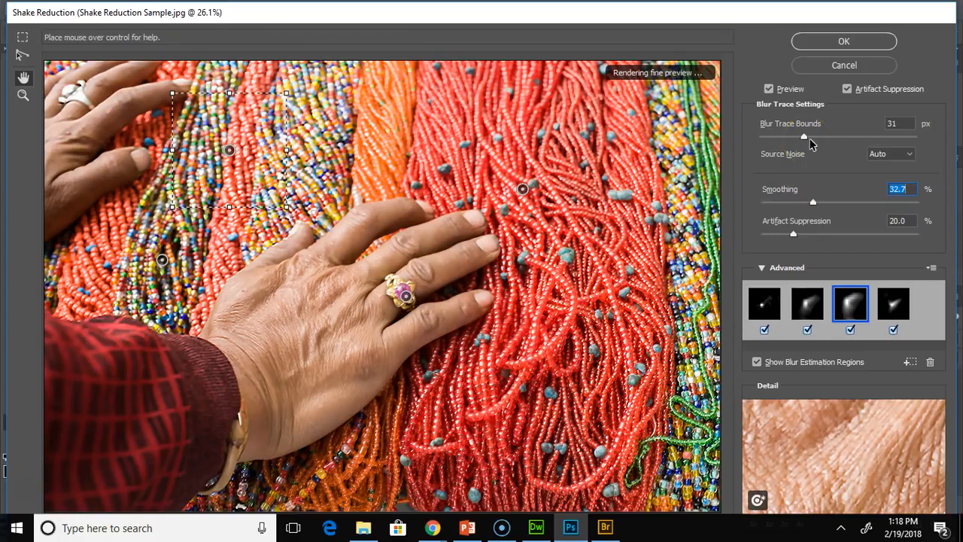
{"action": "left_click_drag", "start_coordinate": [804, 137], "coordinate": [812, 136]}
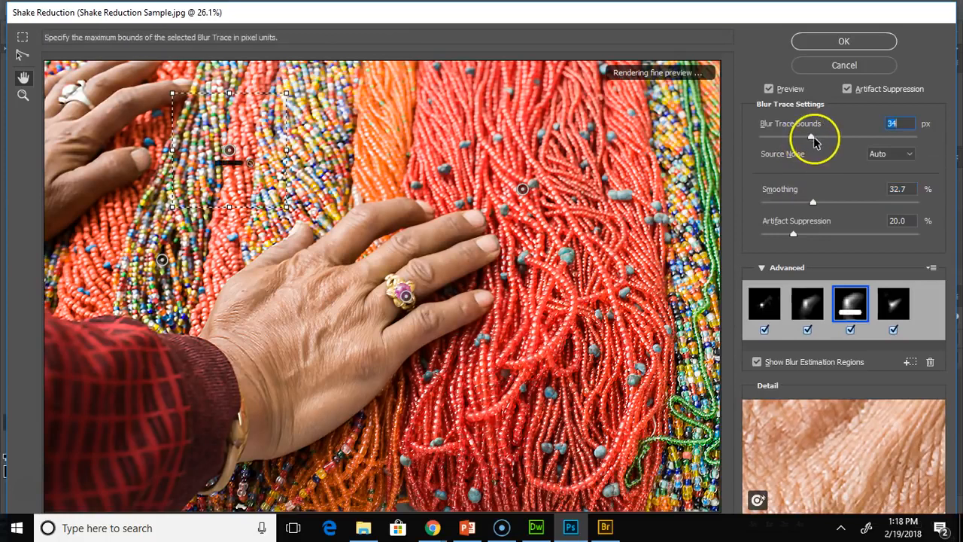
{"action": "left_click", "coordinate": [327, 209]}
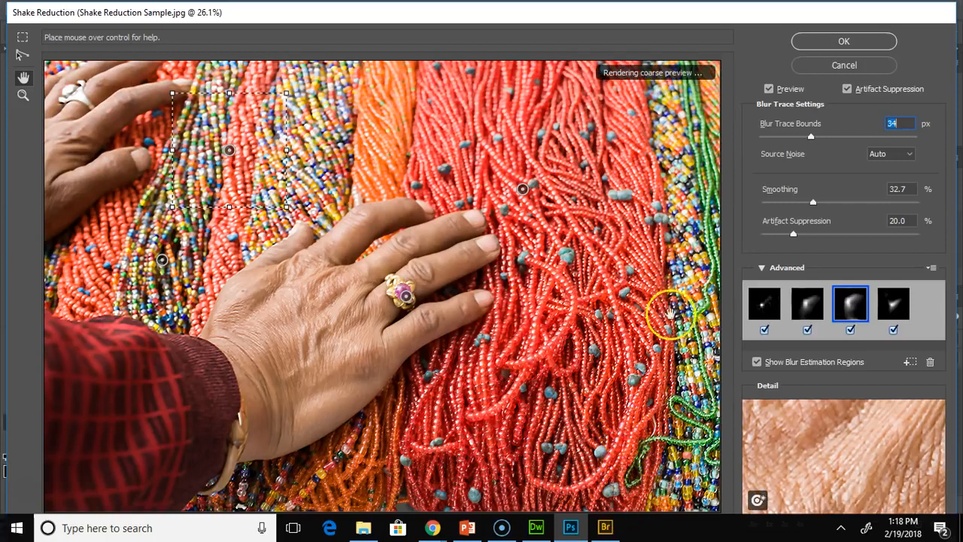
{"action": "left_click", "coordinate": [796, 42]}
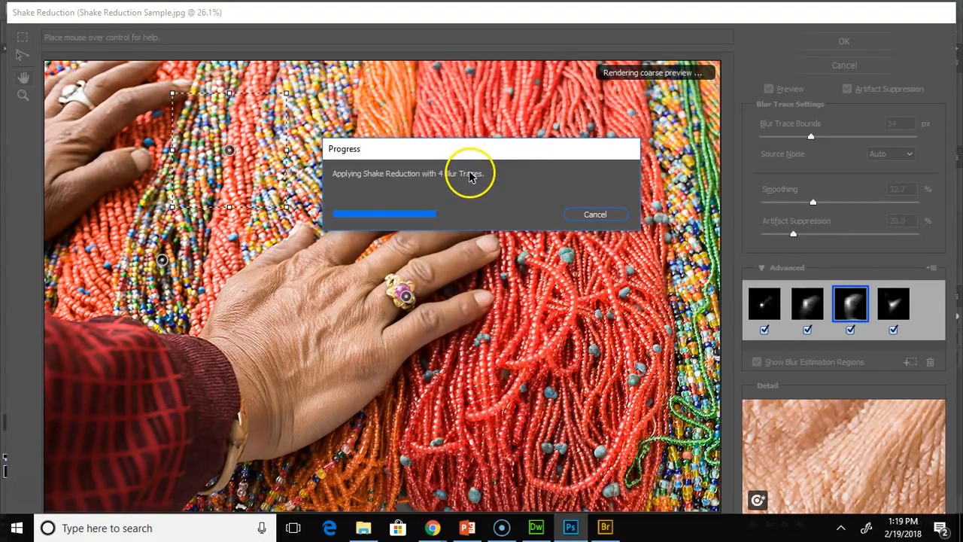
Close the Adobe Bridge window while Shake Reduction is being applied in Photoshop.
{"action": "left_click", "coordinate": [580, 503]}
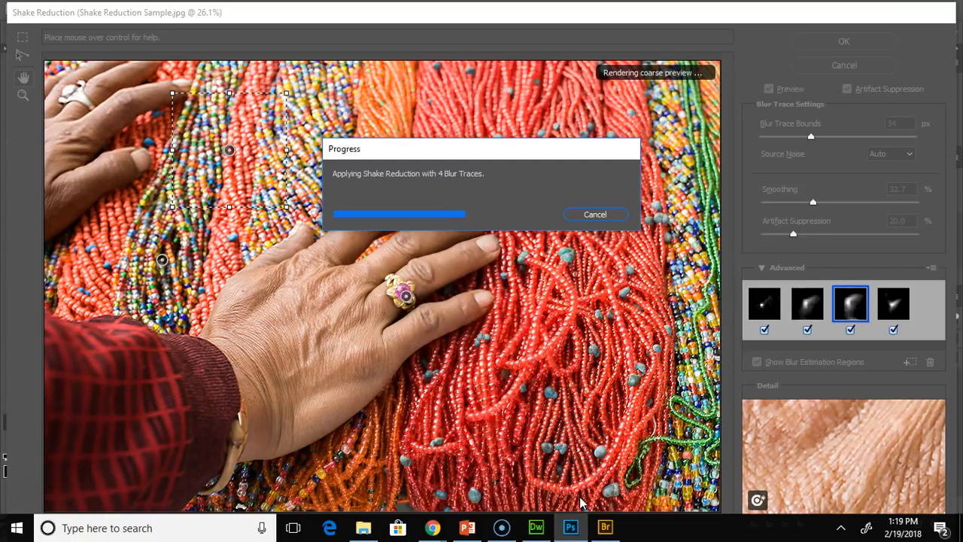
{"action": "mouse_move", "coordinate": [597, 519]}
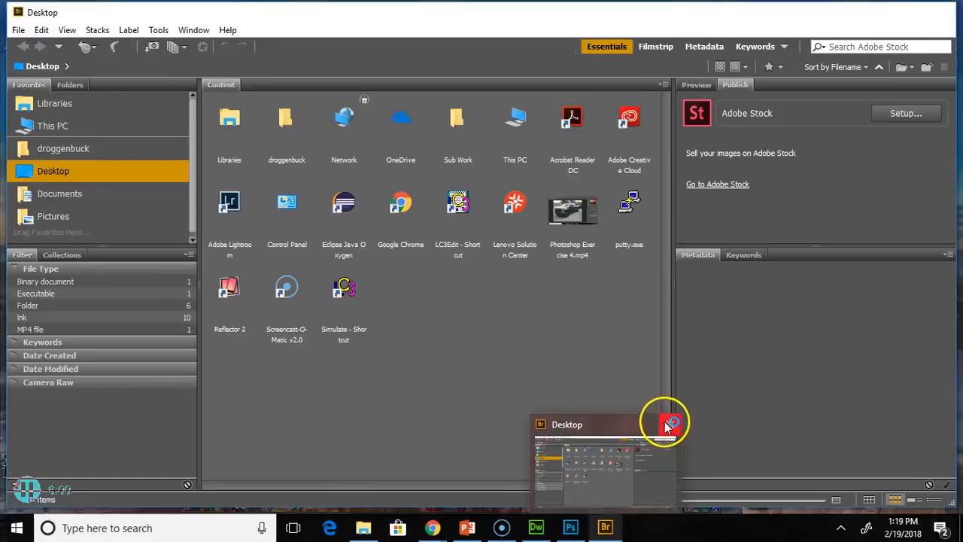
{"action": "left_click", "coordinate": [669, 425]}
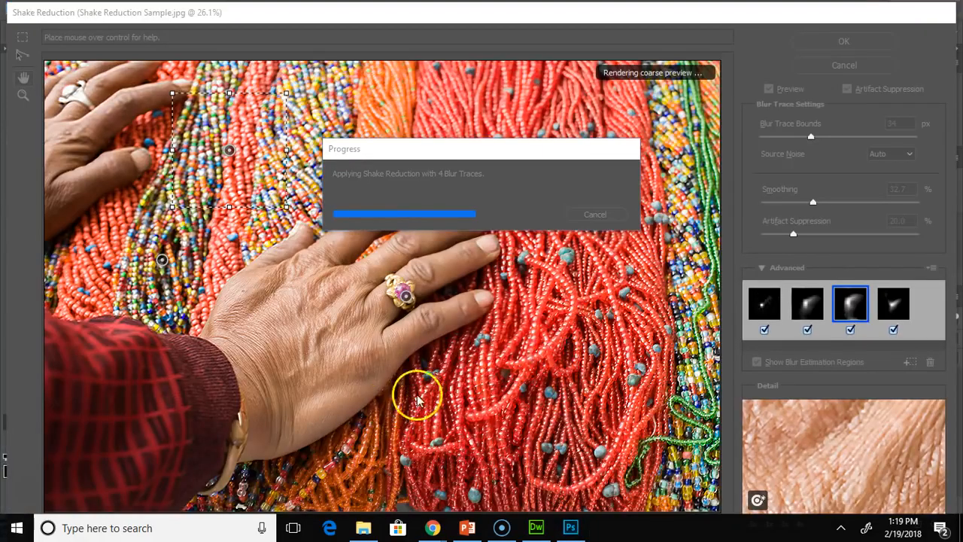
{"action": "left_click", "coordinate": [430, 157]}
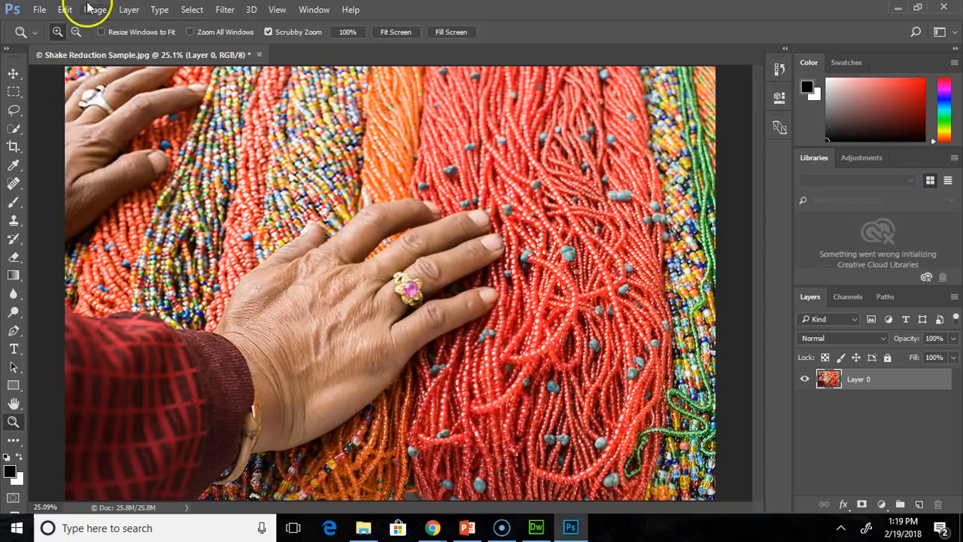
Undo and redo Shake Reduction to compare the photo before and after the filter.
{"action": "left_click", "coordinate": [65, 9]}
{"action": "left_click", "coordinate": [65, 9]}
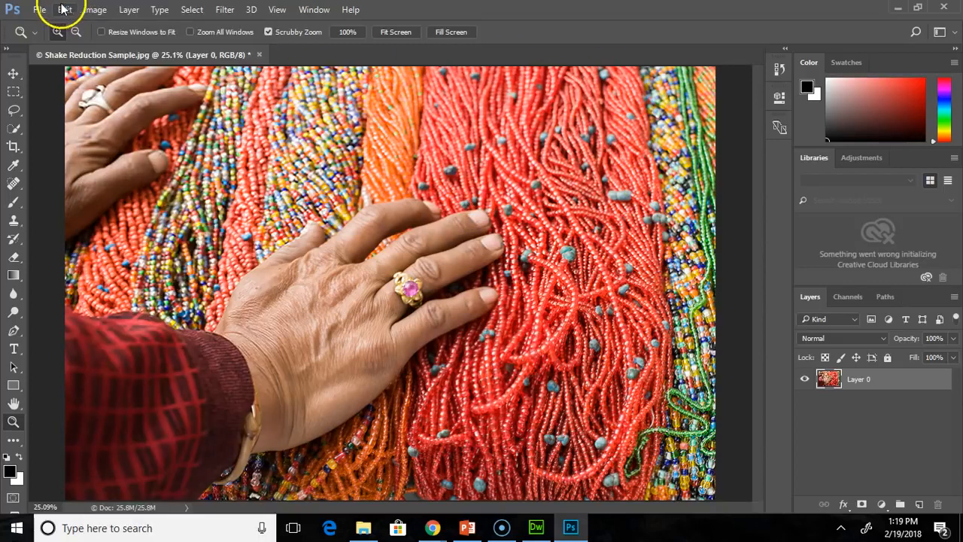
{"action": "key", "text": "ctrl+z"}
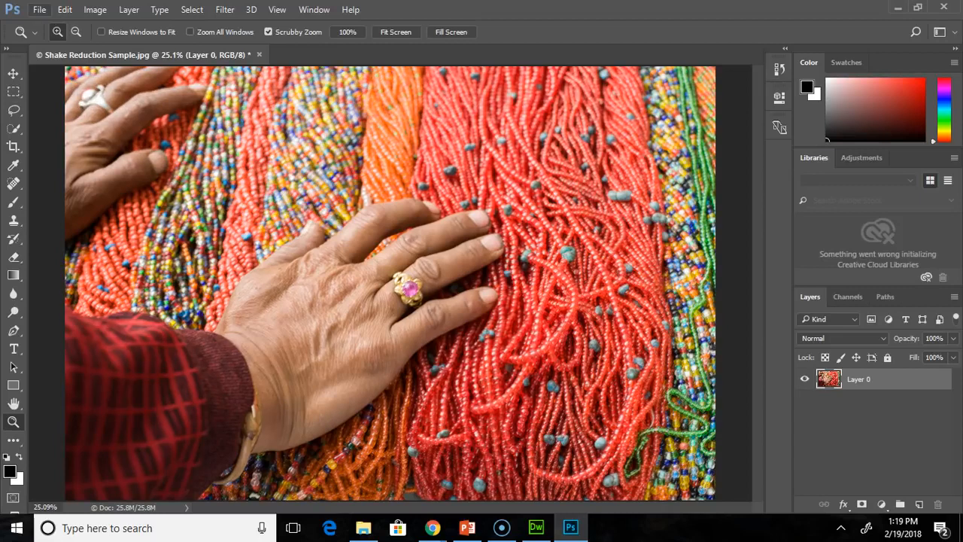
{"action": "left_click", "coordinate": [65, 9]}
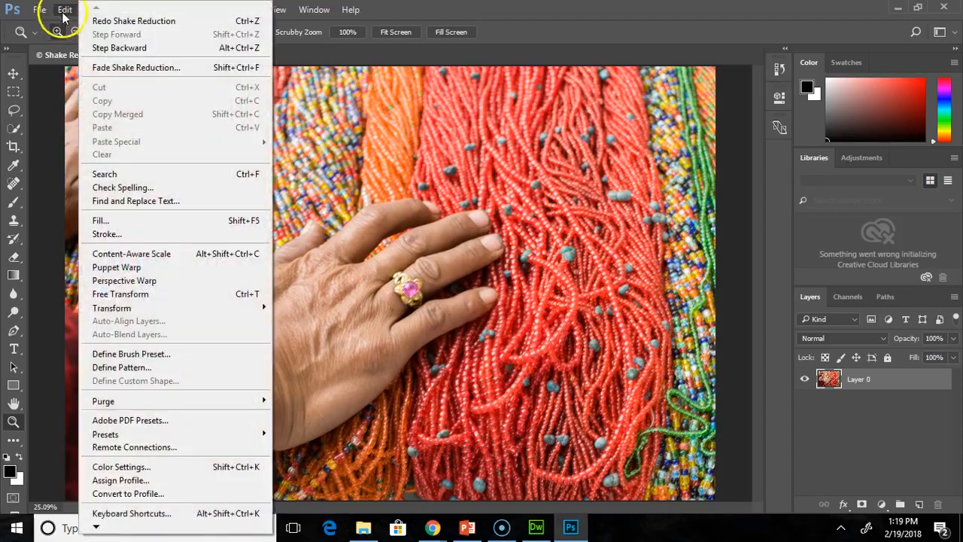
{"action": "left_click", "coordinate": [101, 21]}
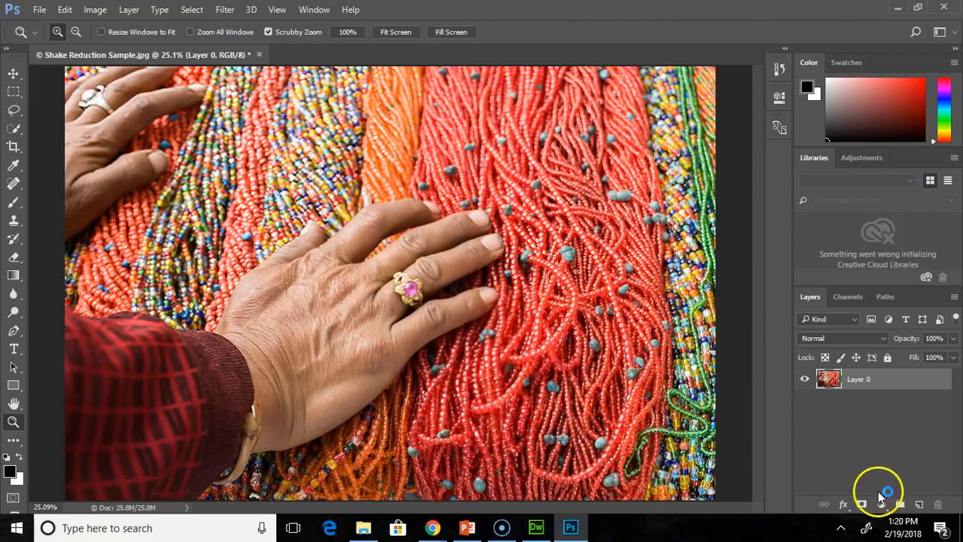
{"action": "left_click", "coordinate": [223, 10]}
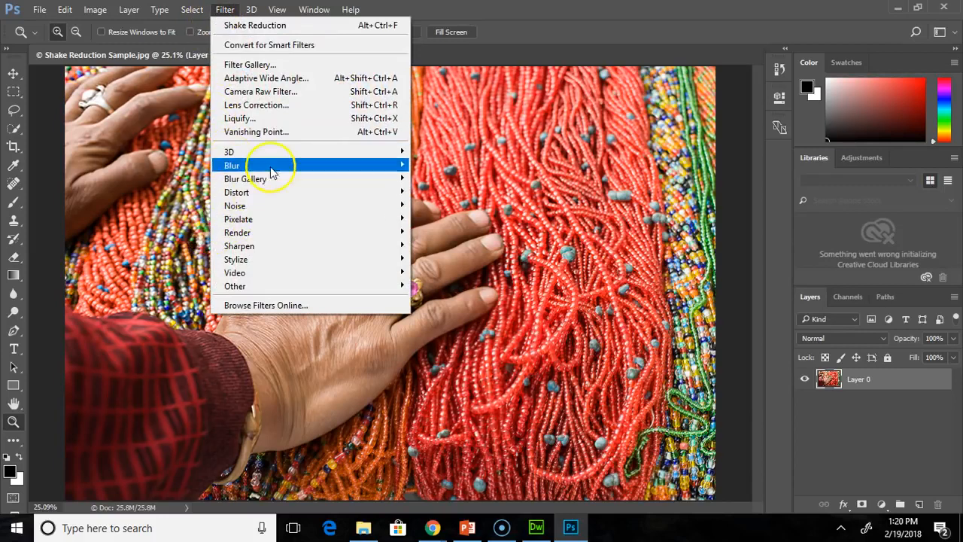
{"action": "mouse_move", "coordinate": [282, 245]}
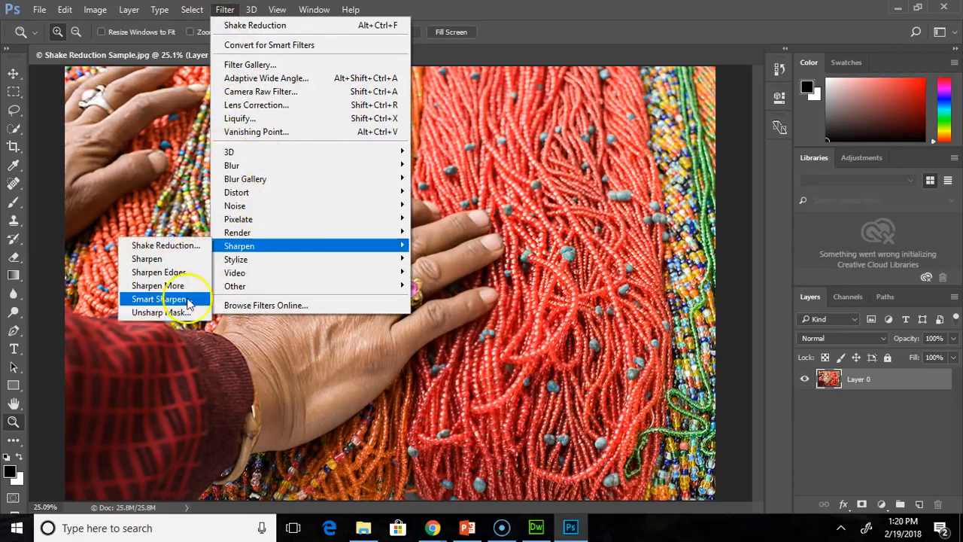
{"action": "mouse_move", "coordinate": [240, 262]}
{"action": "left_click", "coordinate": [215, 9]}
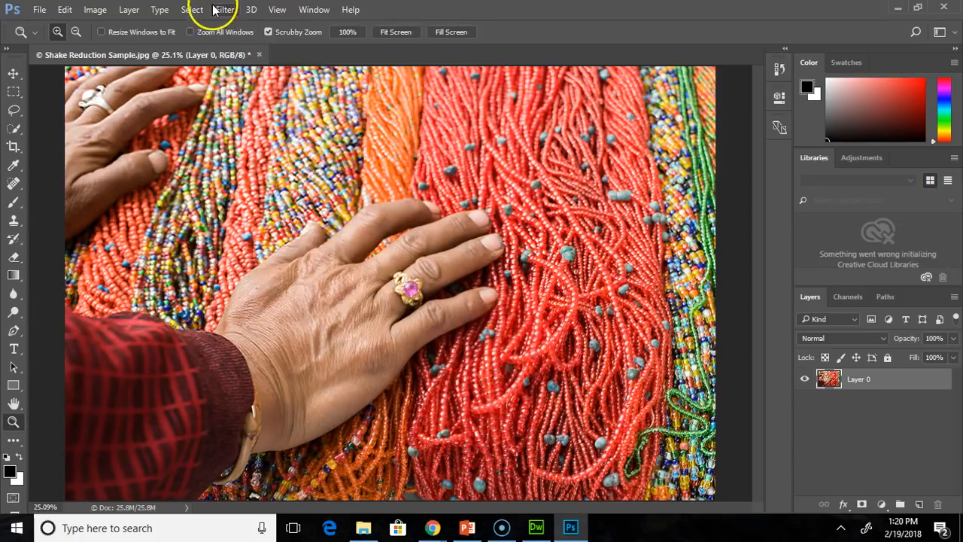